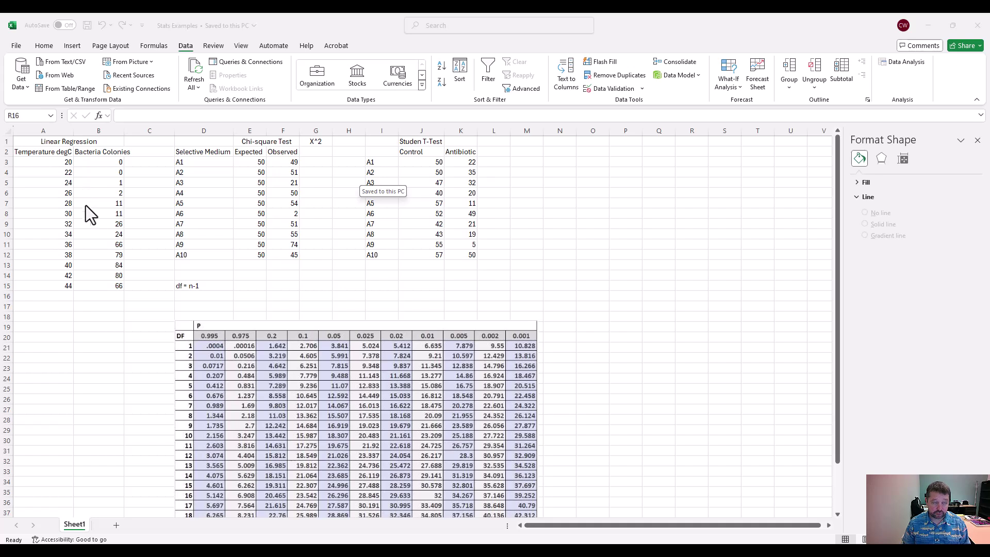
# - Insert a markers-only scatter chart from the temperature and bacteria colonies data in A2:B15
pyautogui.click(32, 151)
pyautogui.moveTo(32, 150); pyautogui.dragTo(116, 287)
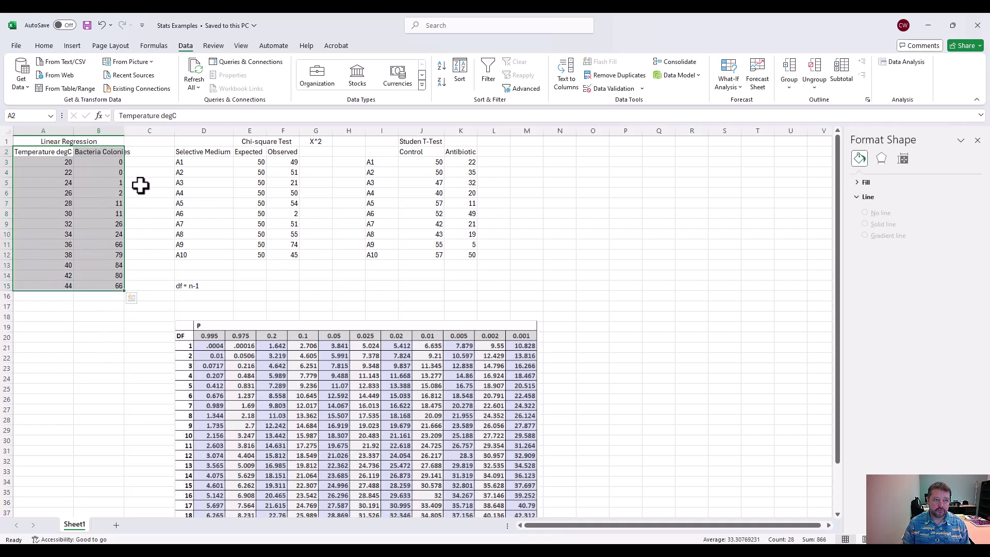
pyautogui.click(74, 45)
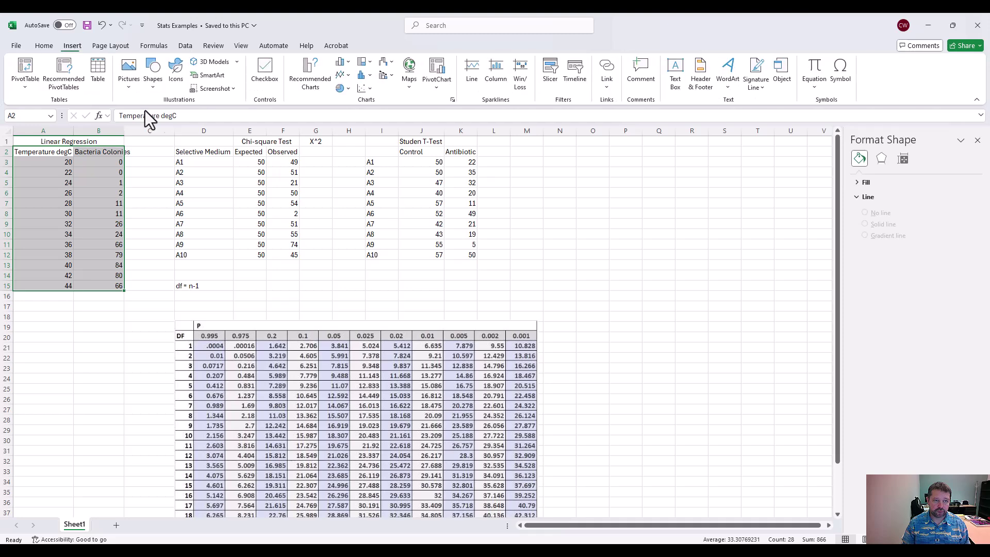
pyautogui.click(369, 89)
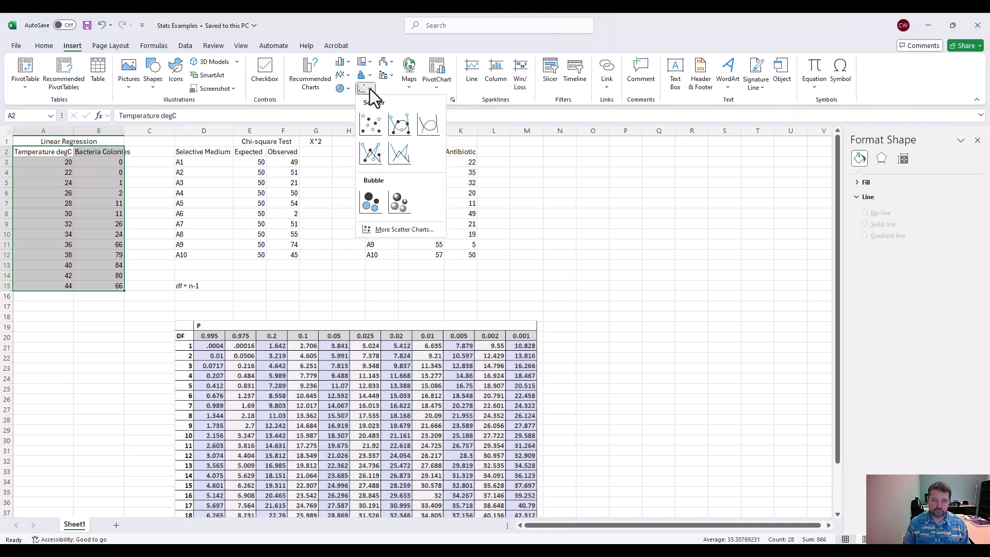
pyautogui.click(362, 117)
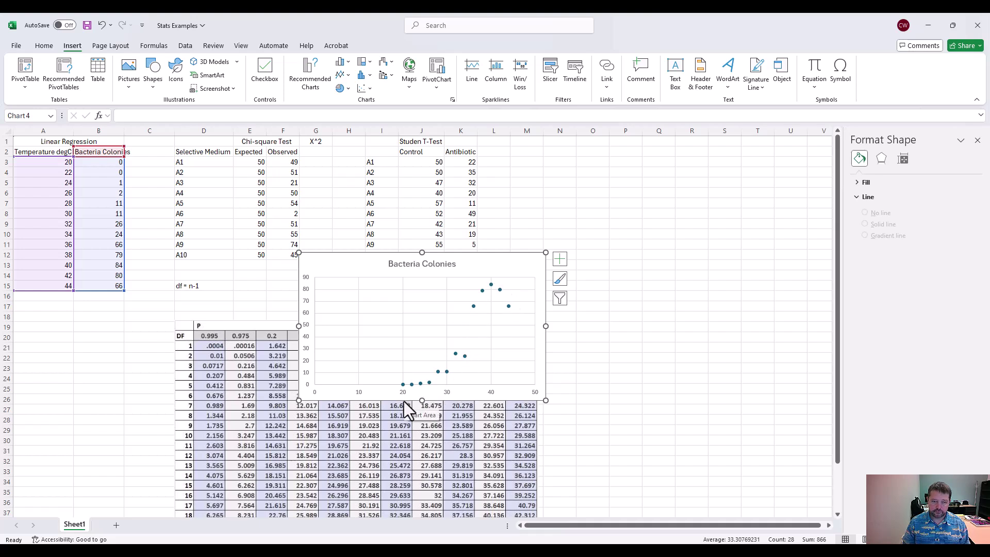
# - Set the minimum bound of the scatter chart's horizontal axis to 15
pyautogui.click(373, 393)
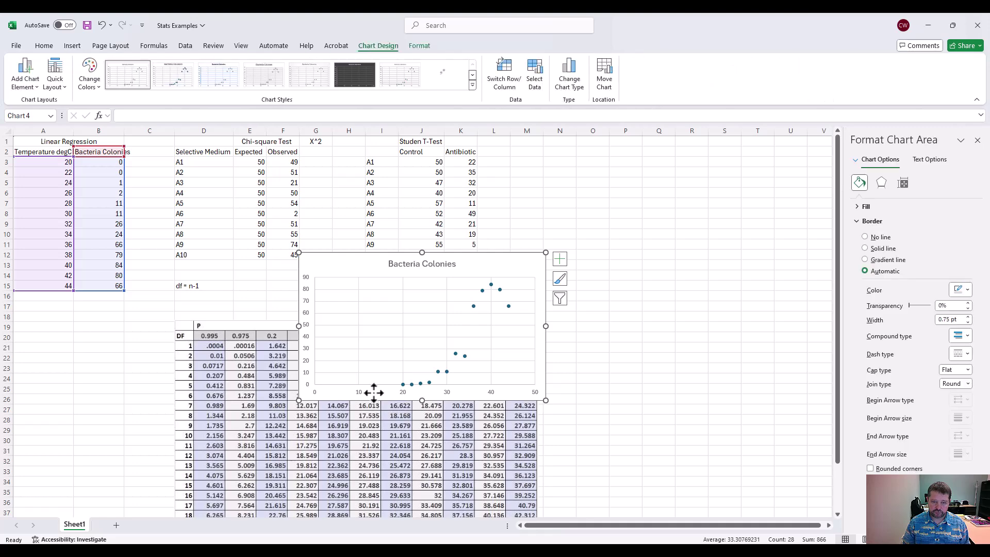
pyautogui.rightClick(373, 392)
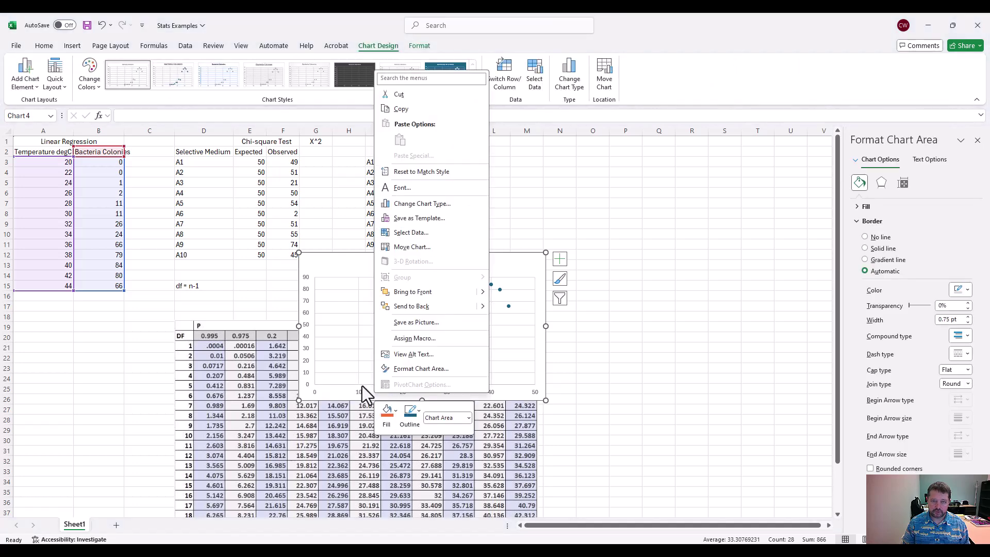
pyautogui.click(421, 369)
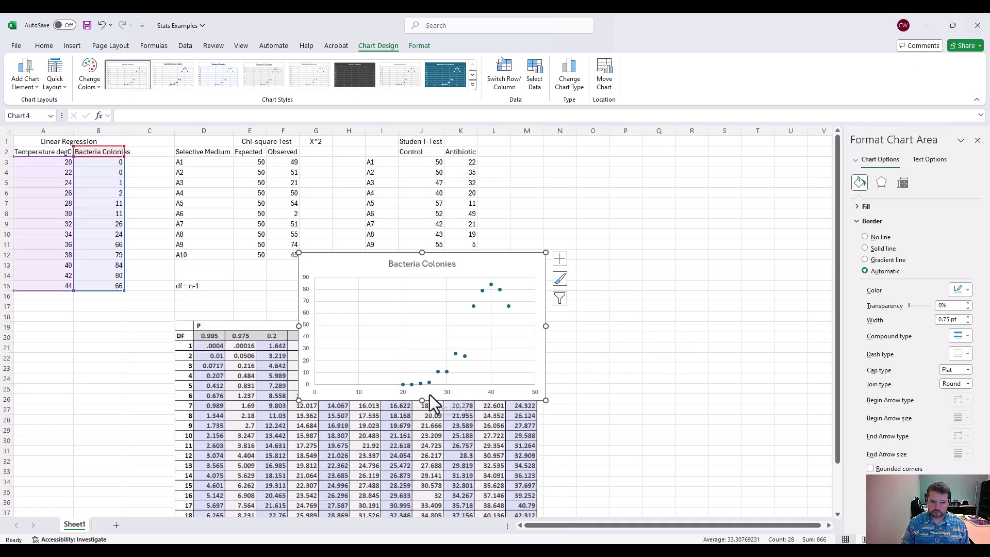
pyautogui.click(443, 389)
pyautogui.rightClick(444, 390)
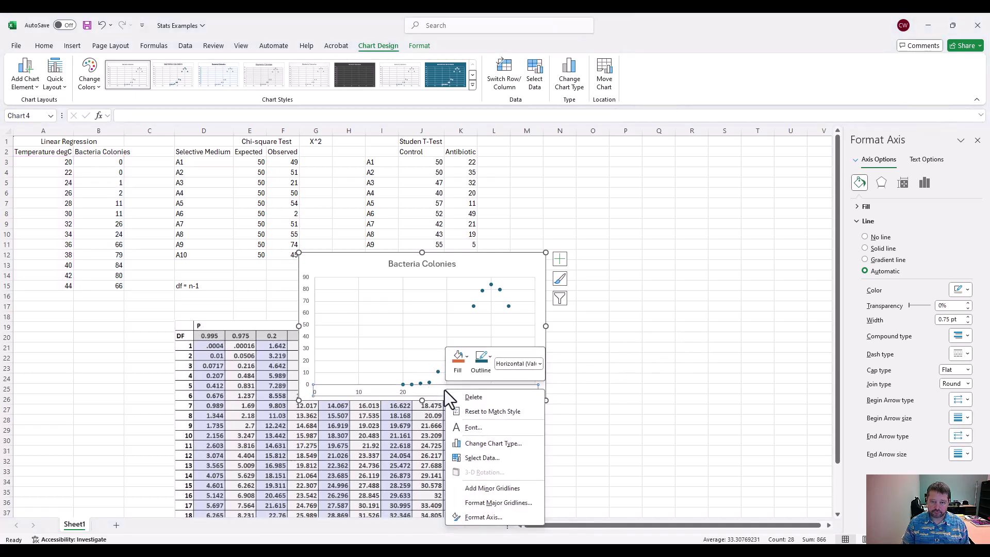
pyautogui.click(491, 516)
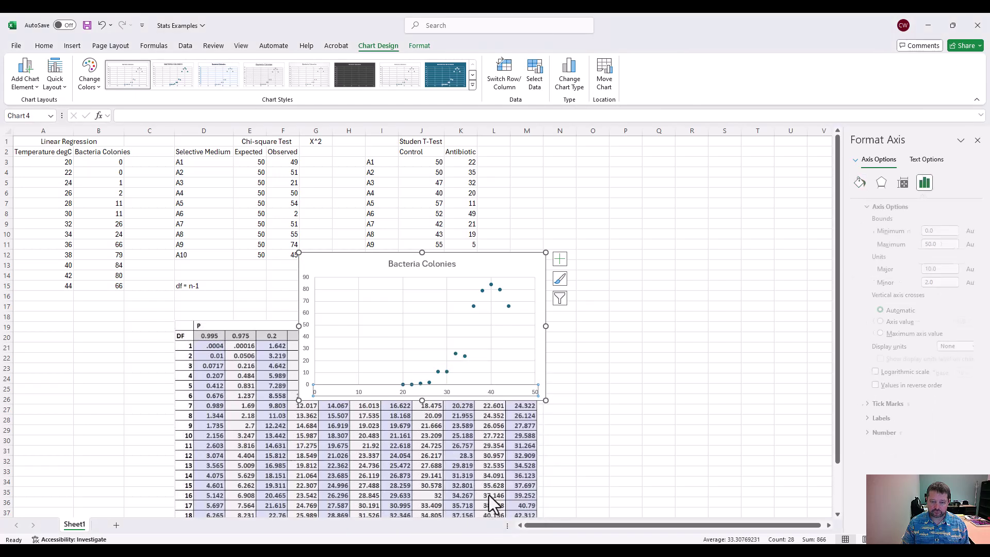
pyautogui.click(930, 232)
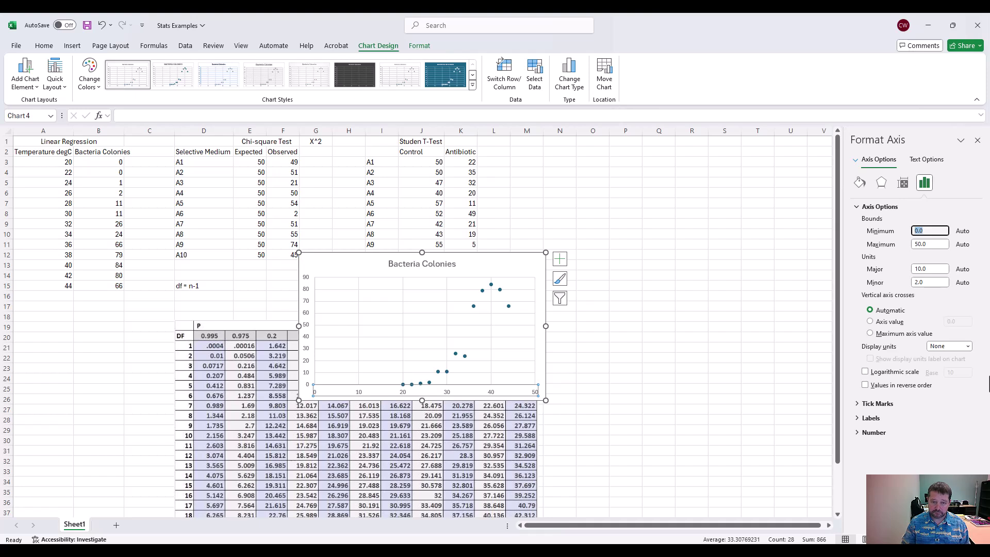
pyautogui.write('15')
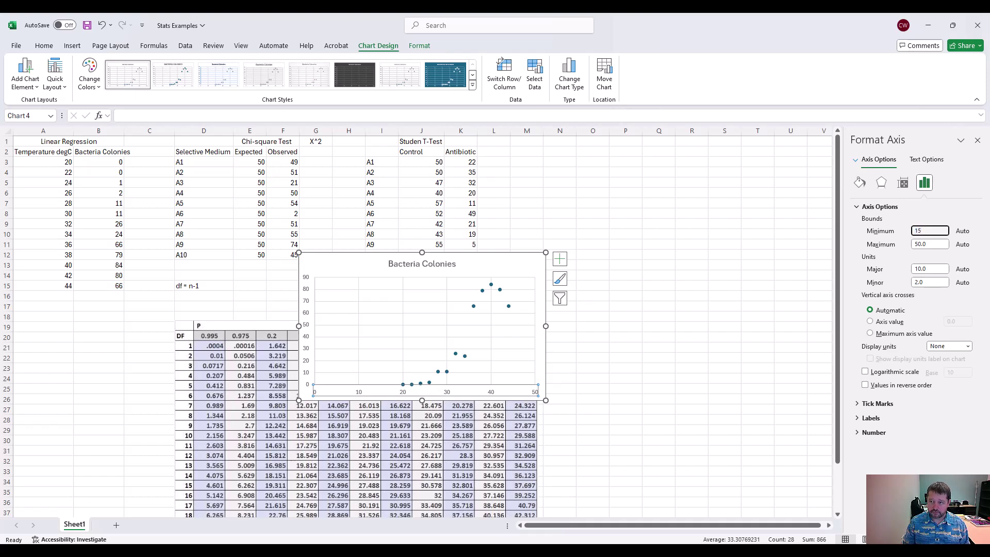
pyautogui.click(935, 434)
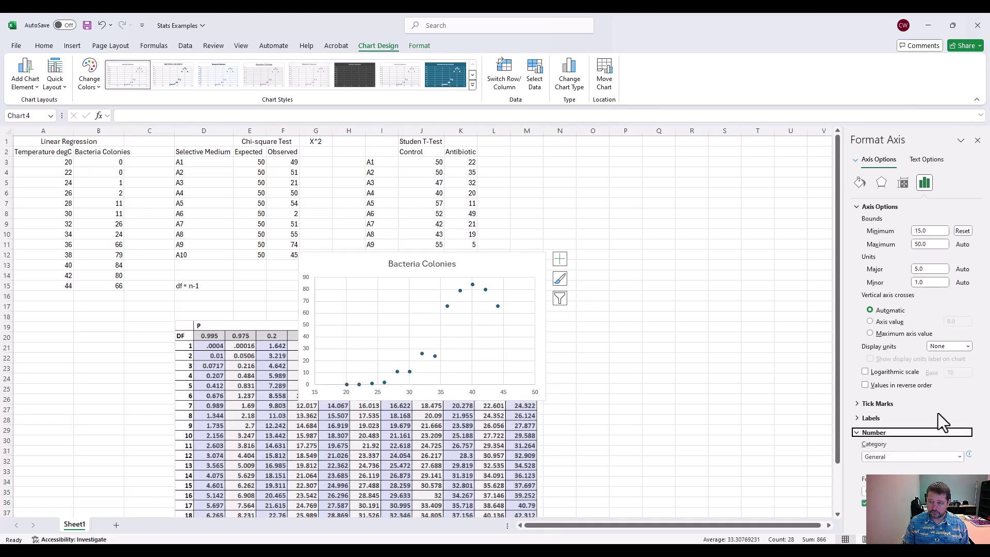
pyautogui.click(690, 336)
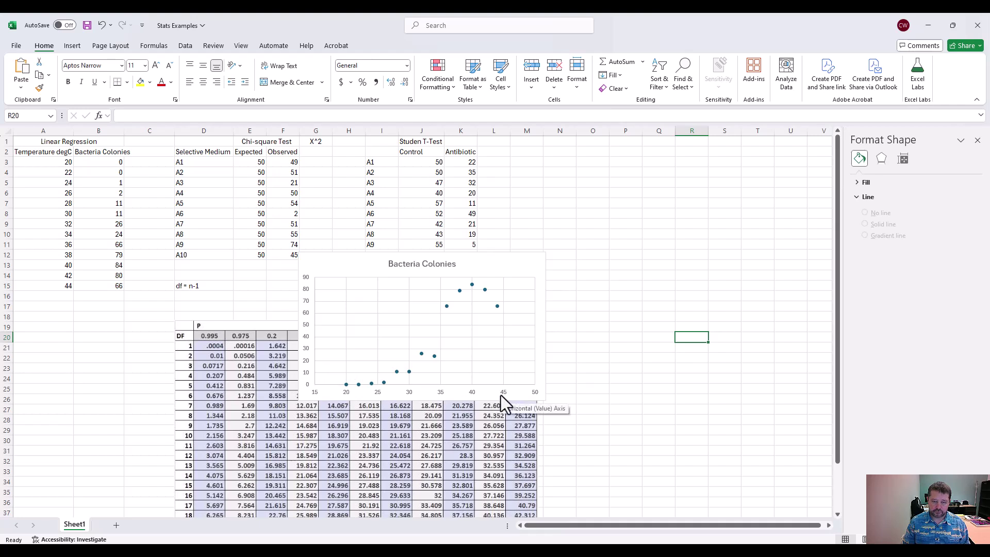
# - Add a linear trendline to the bacteria series, showing its equation and R-squared value in a label moved beside the chart title
pyautogui.moveTo(421, 353)
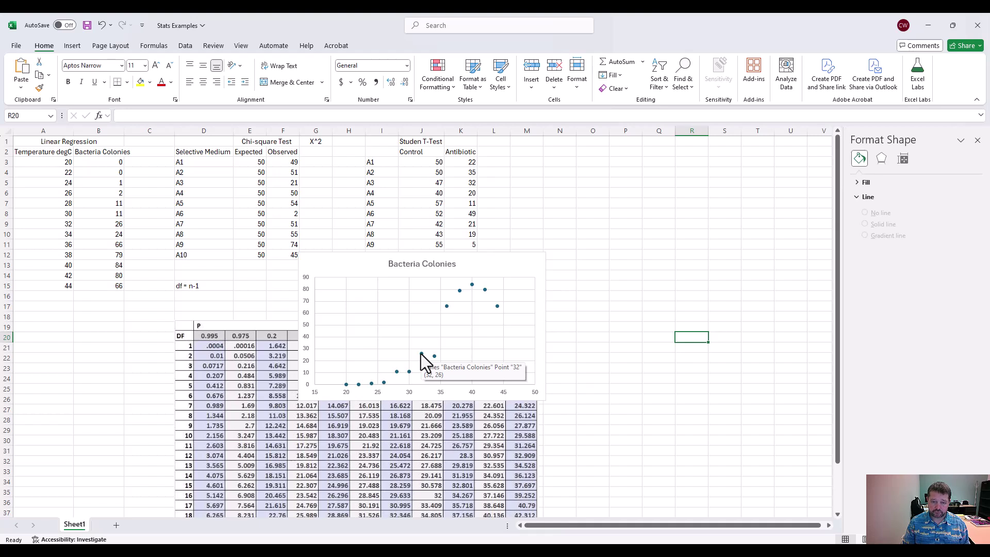
pyautogui.rightClick(421, 354)
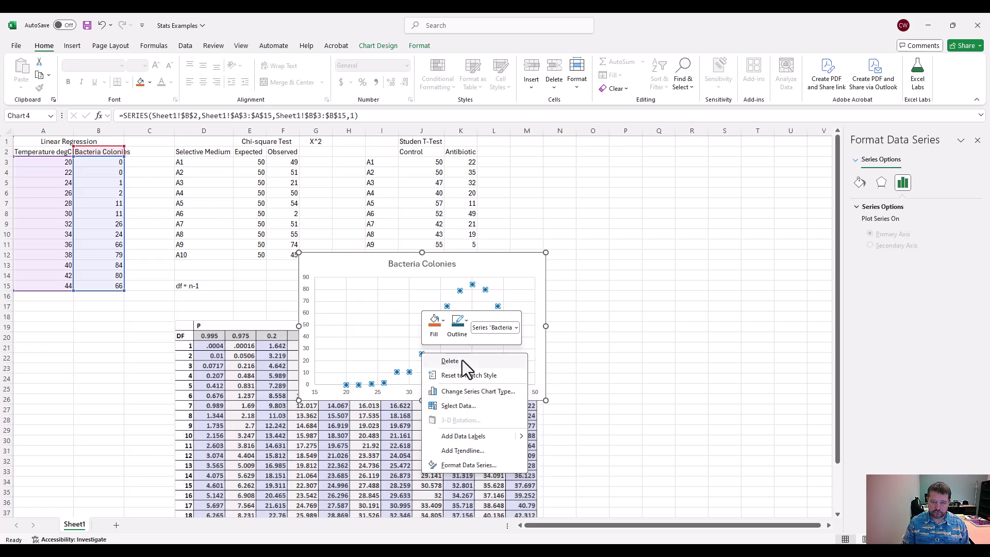
pyautogui.click(457, 453)
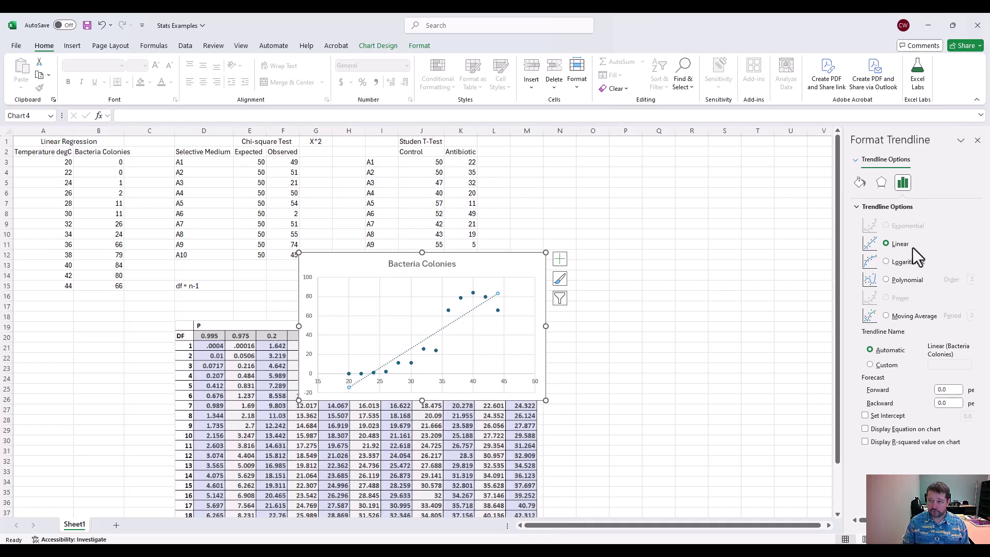
pyautogui.click(865, 429)
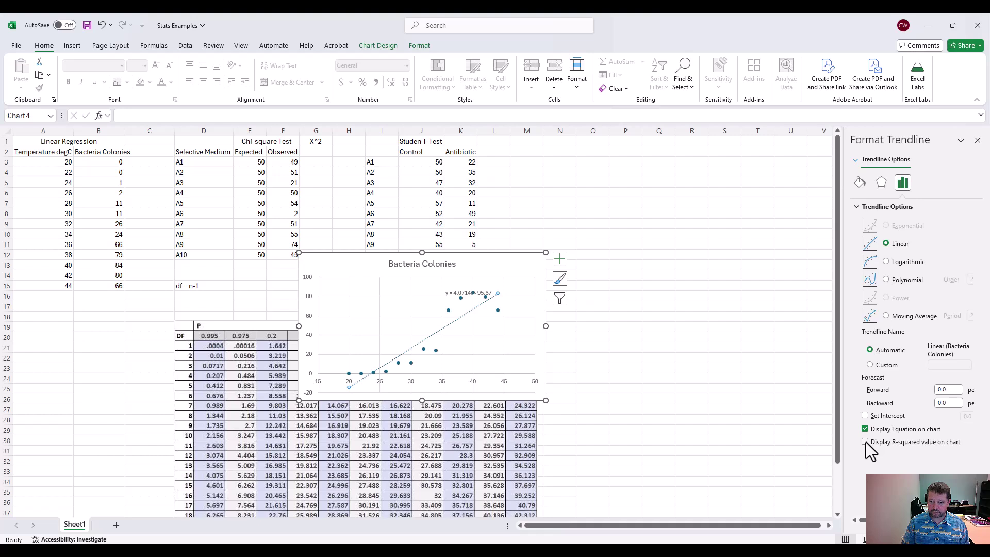
pyautogui.click(865, 442)
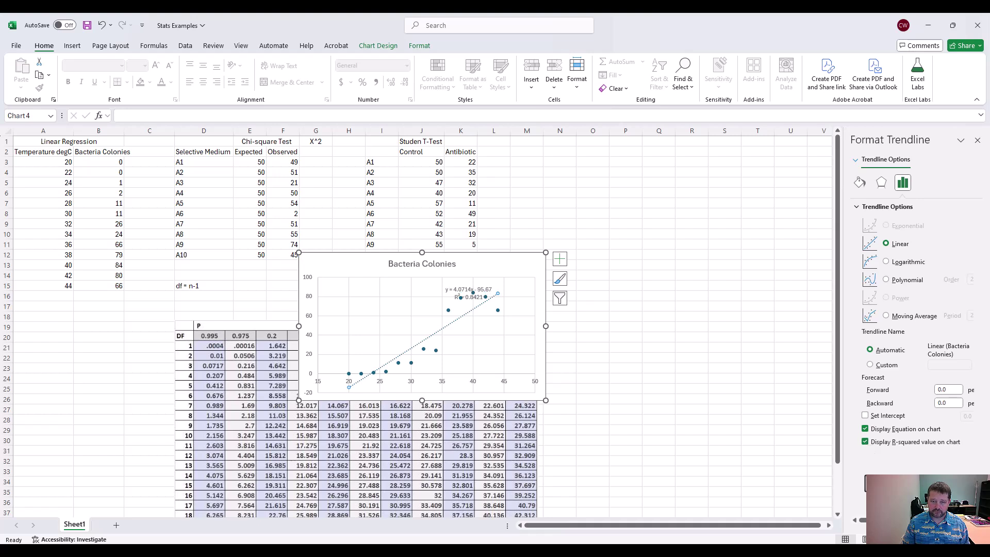
pyautogui.moveTo(453, 289); pyautogui.dragTo(328, 261)
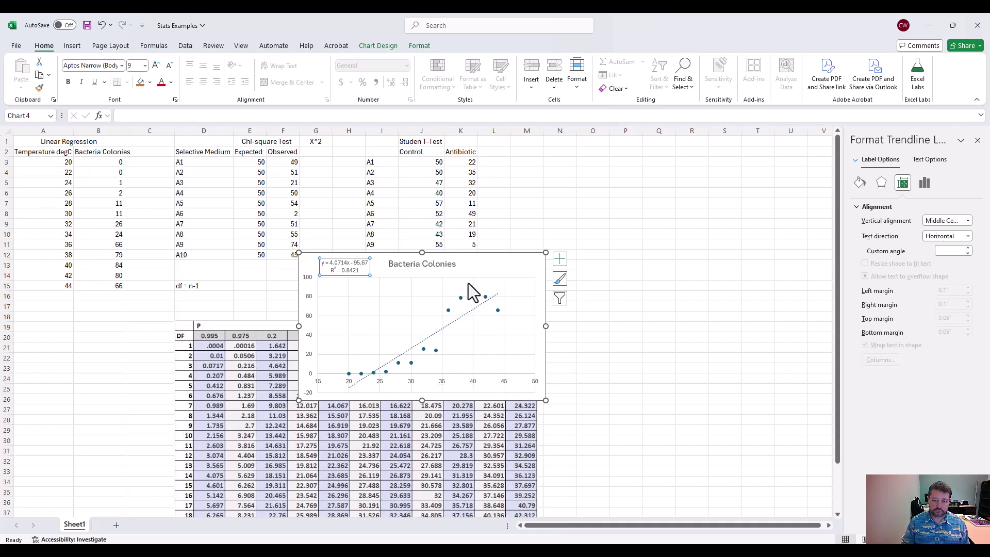
# - Delete the Bacteria Colonies scatter chart from the sheet
pyautogui.click(478, 262)
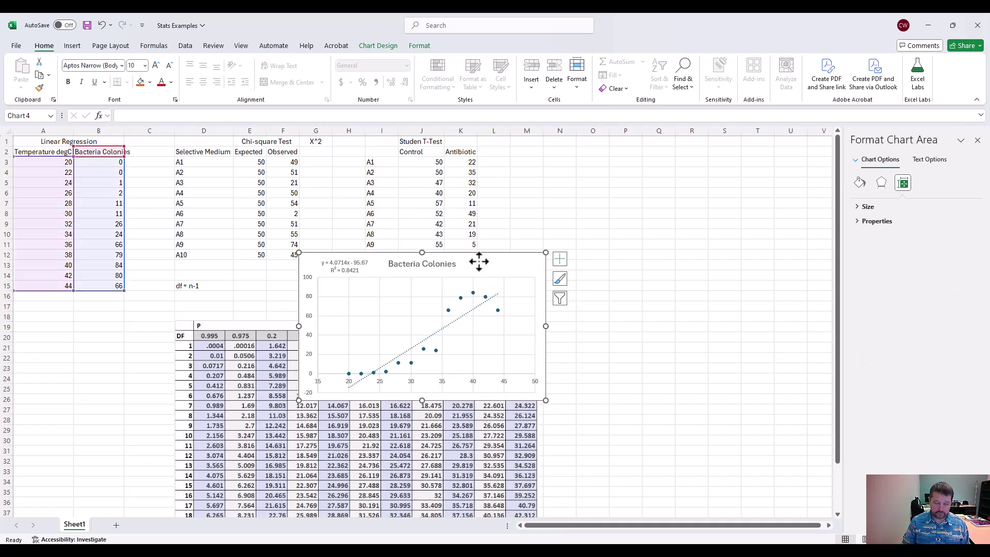
pyautogui.press('Delete')
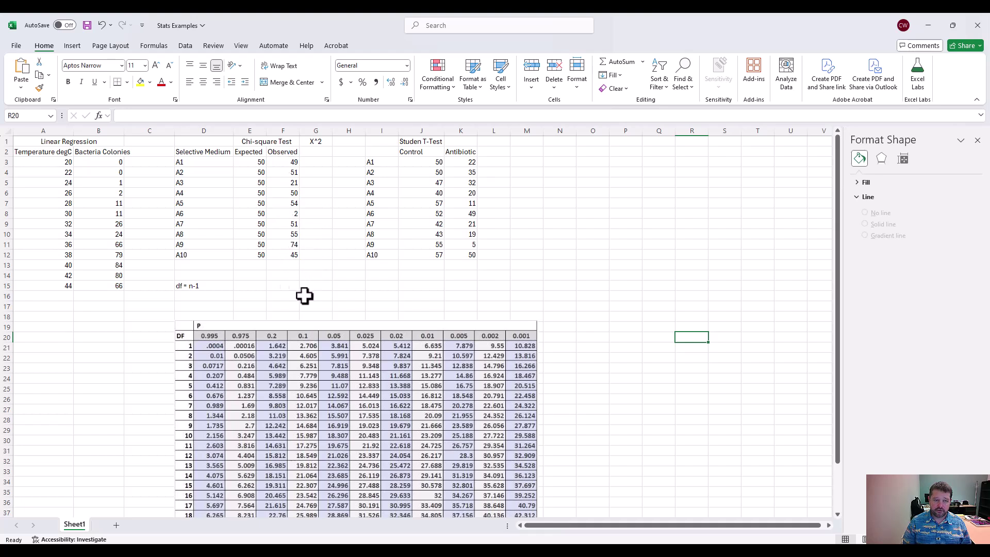
# - Enter the chi-square formula =((F3-E3)^2)/E3 in cell G3 for medium A1
pyautogui.click(308, 161)
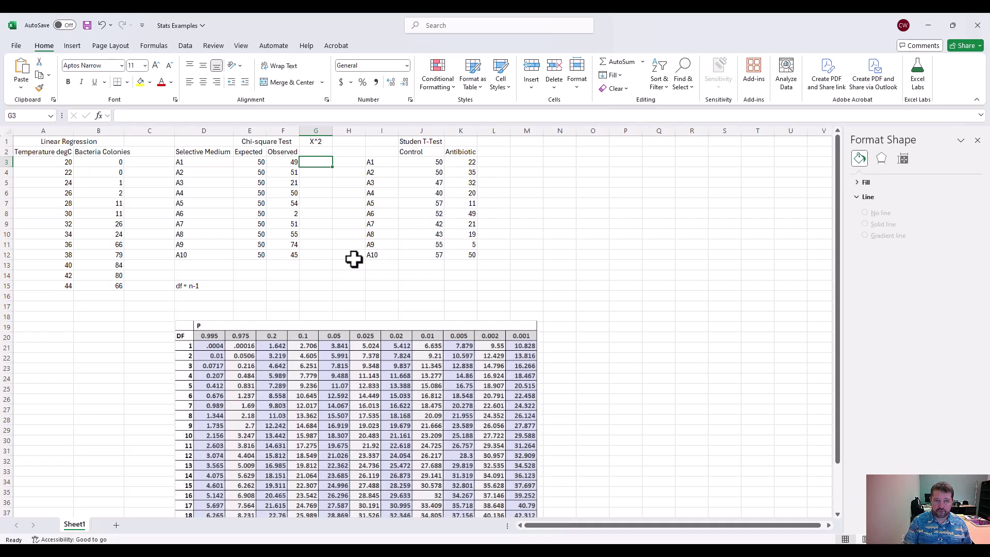
pyautogui.write('=')
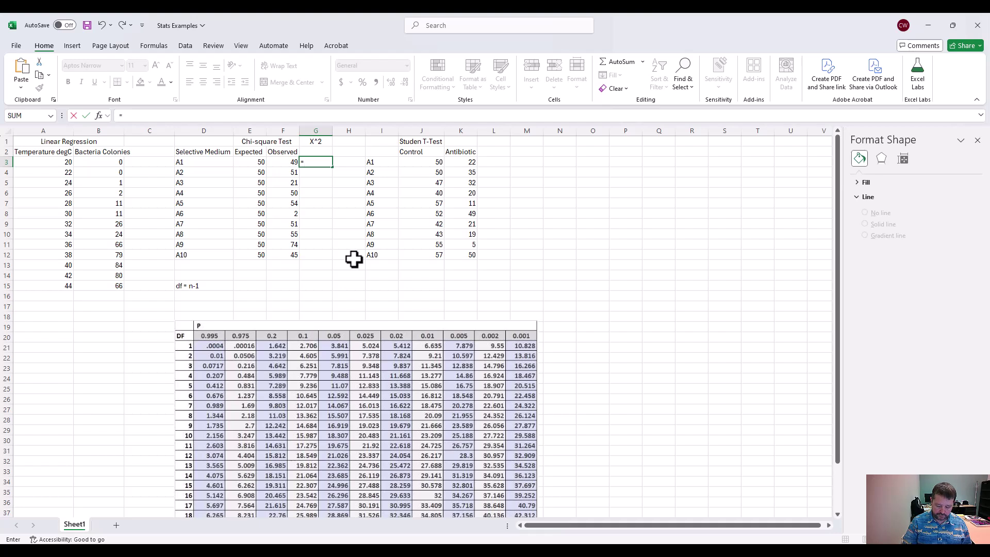
pyautogui.write('((')
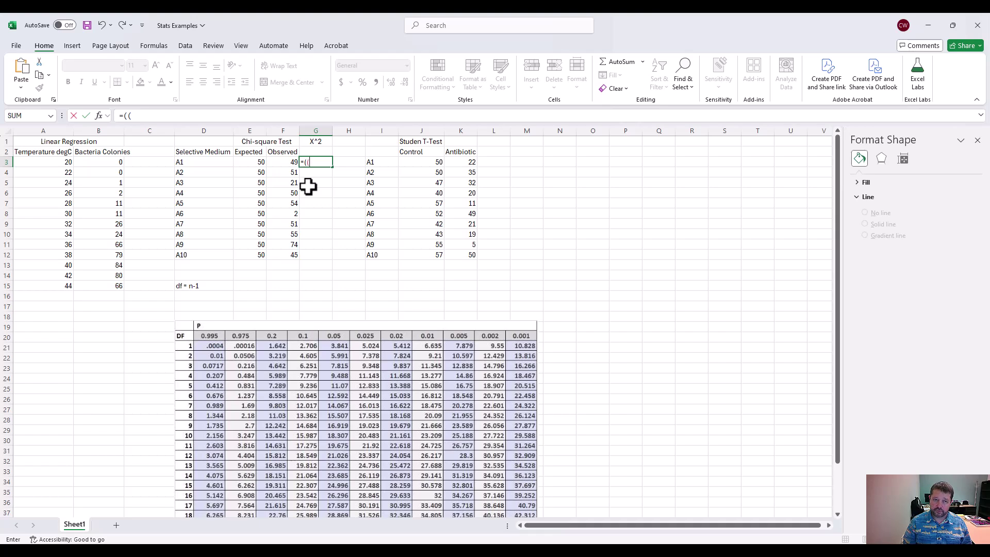
pyautogui.click(285, 163)
pyautogui.write('-')
pyautogui.click(252, 164)
pyautogui.write(')^2)/')
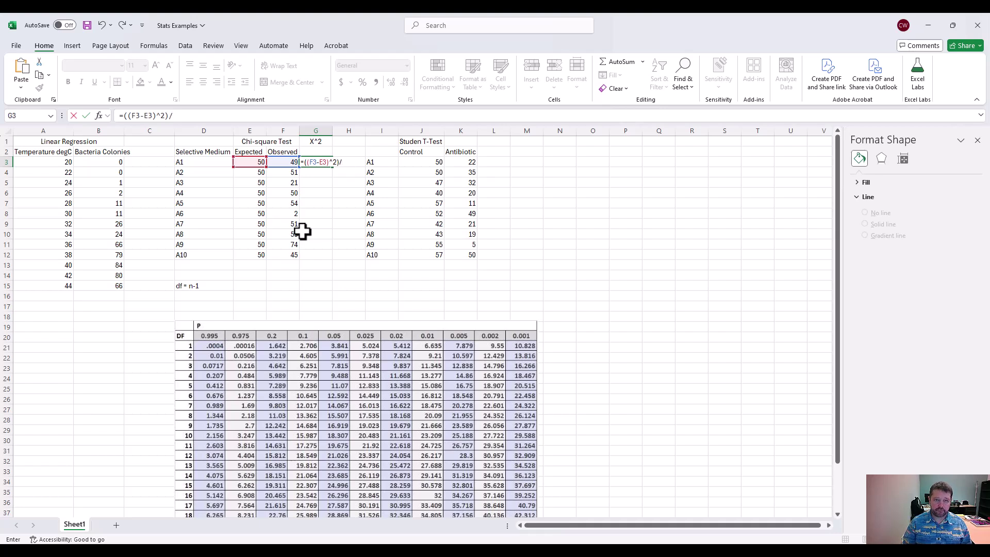
pyautogui.click(254, 161)
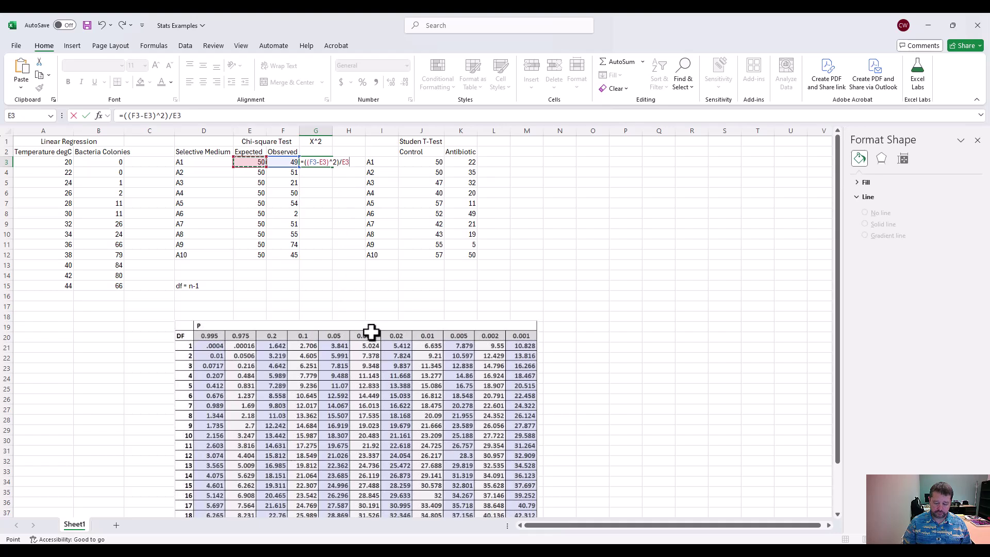
pyautogui.press('Return')
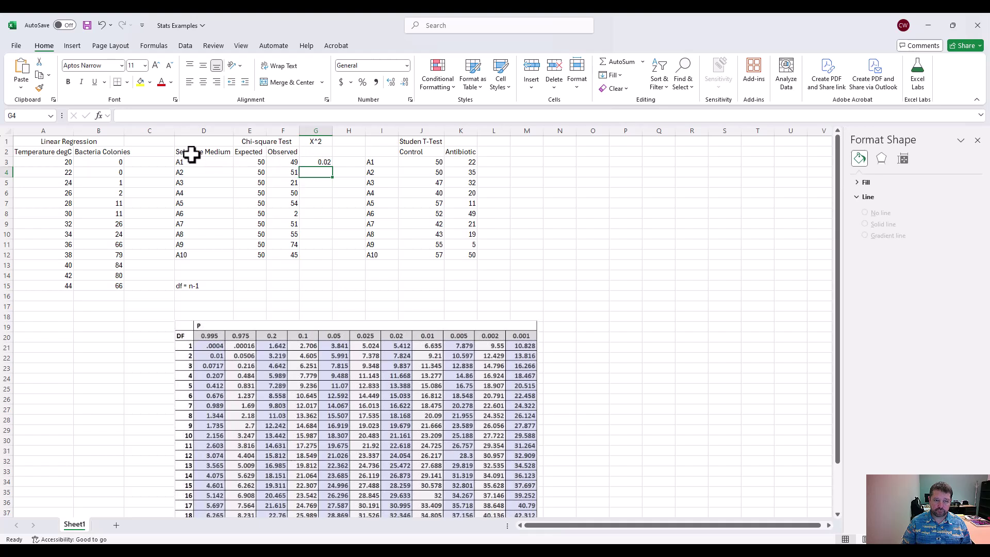
# - Fill the chi-square formula from G3 down to G12 and check the copied formula in G4
pyautogui.click(311, 164)
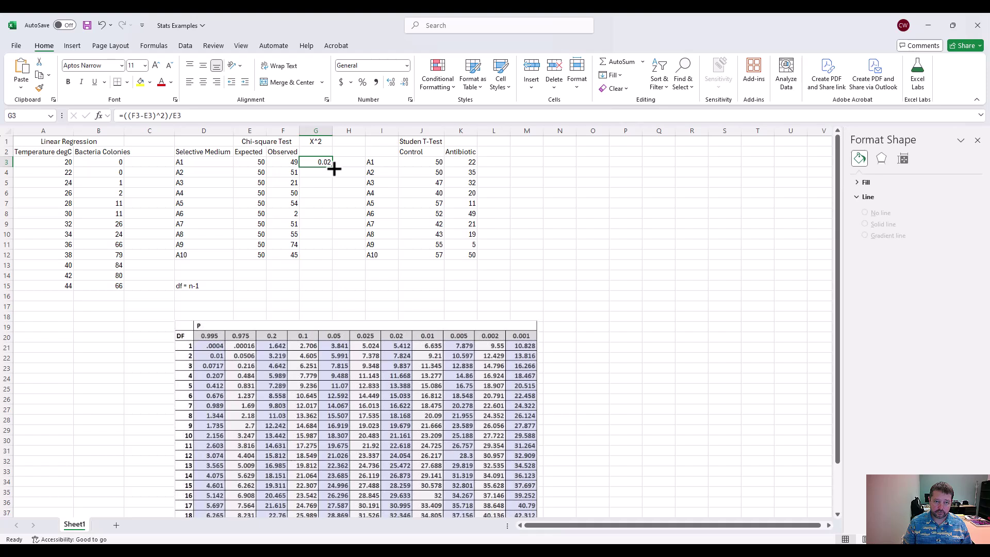
pyautogui.moveTo(333, 168); pyautogui.dragTo(325, 264)
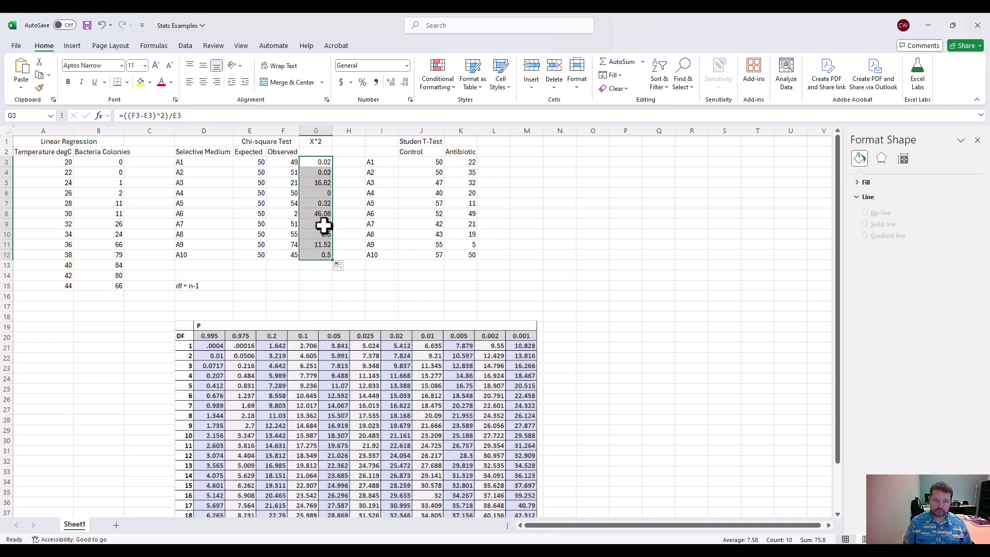
pyautogui.click(314, 173)
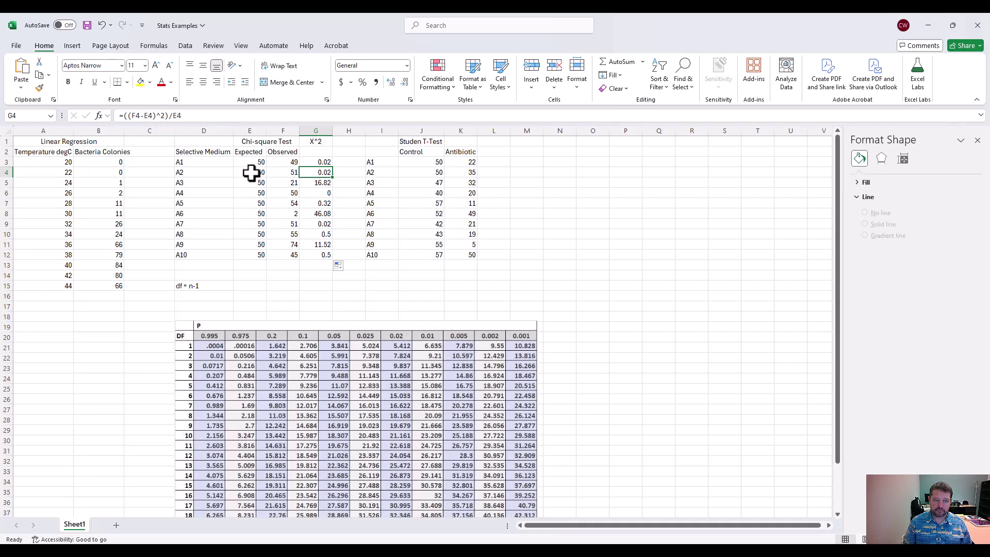
# - Total the chi-square values in cell G13 with =sum(G3:G12)
pyautogui.click(312, 265)
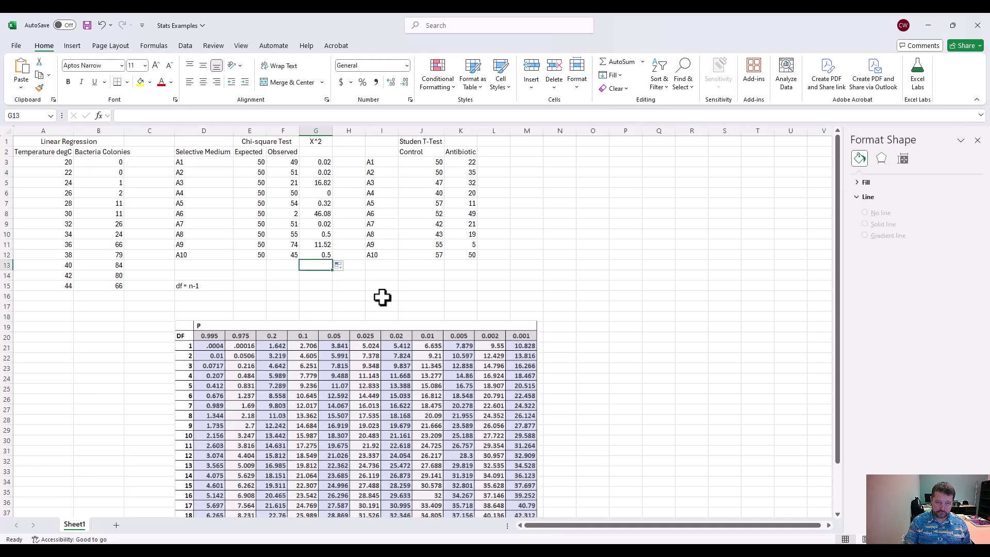
pyautogui.write('=sum')
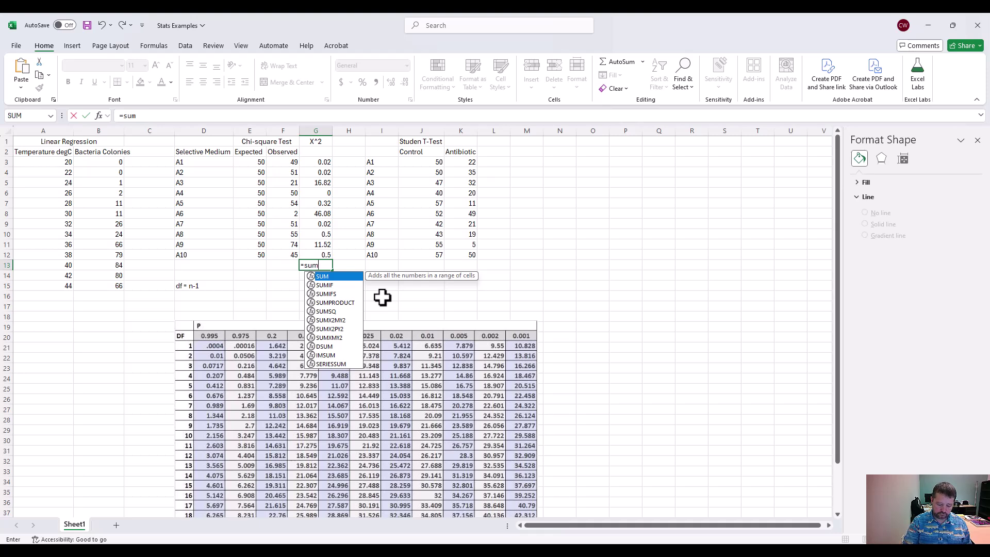
pyautogui.write('(')
pyautogui.click(310, 255)
pyautogui.moveTo(309, 255); pyautogui.dragTo(314, 163)
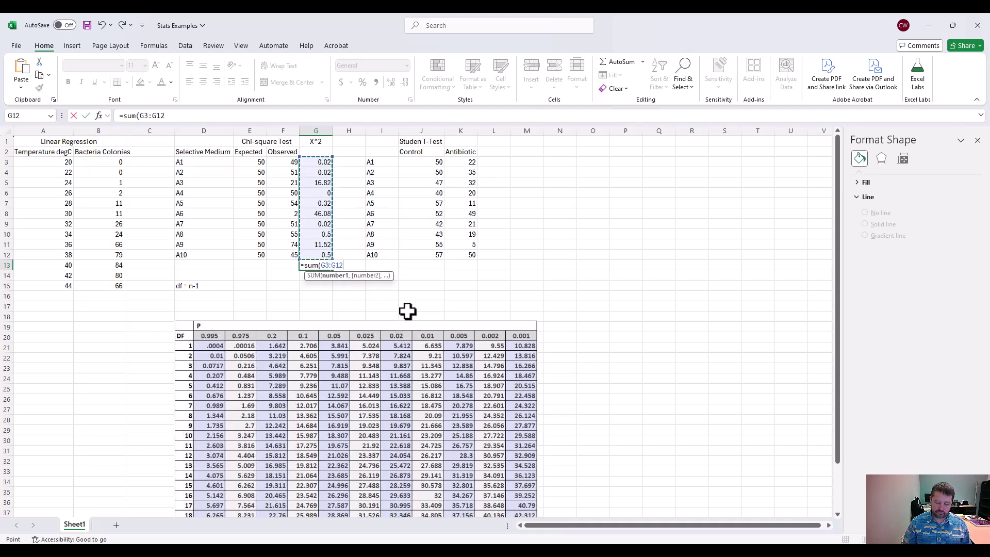
pyautogui.write(')')
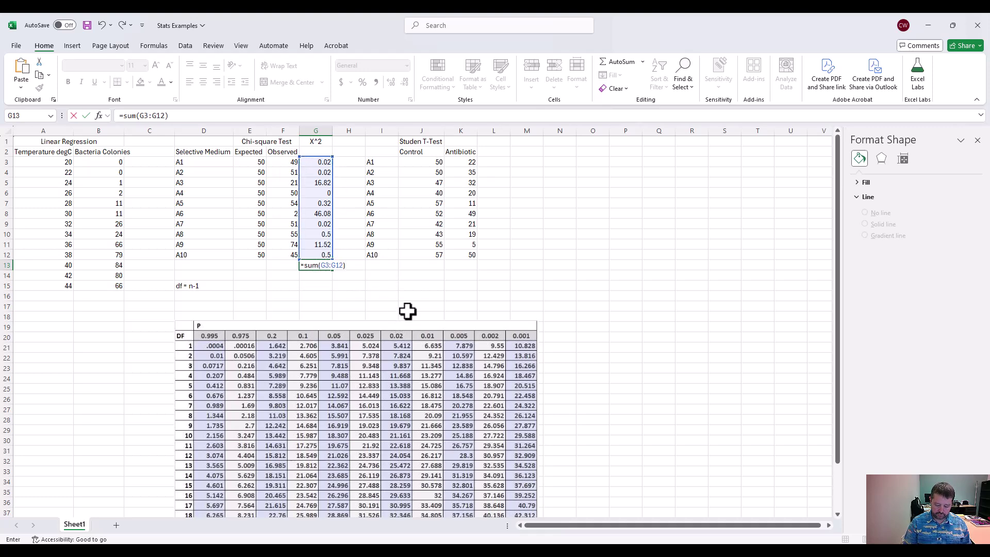
pyautogui.press('Return')
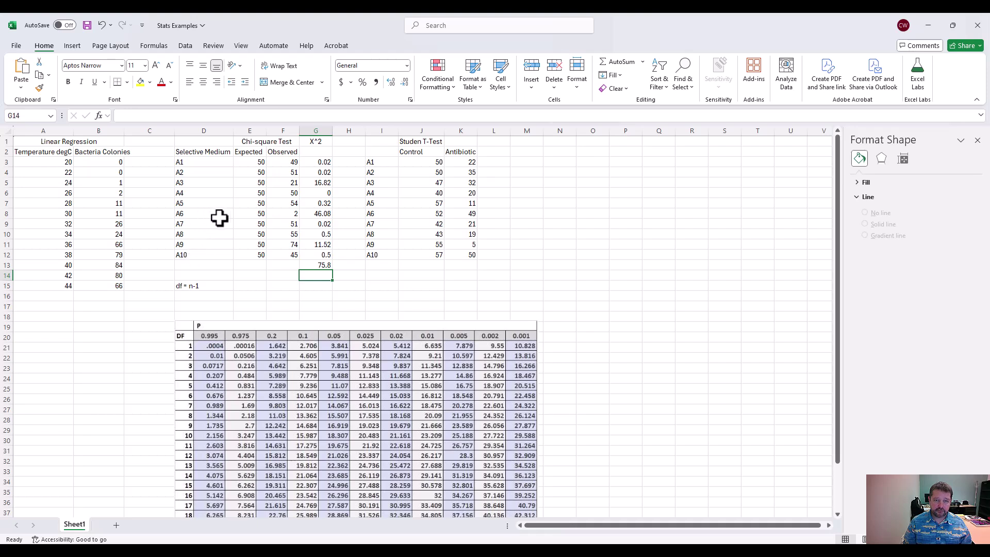
# - Examine the chi-square rows of selective media A3, A6 and A9 for large deviations from the expected counts
pyautogui.click(200, 184)
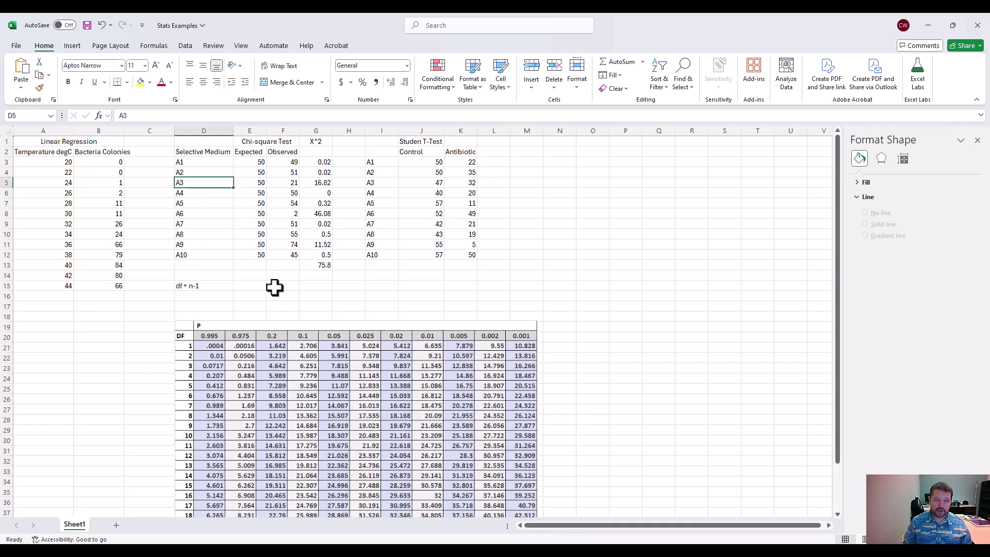
pyautogui.click(210, 214)
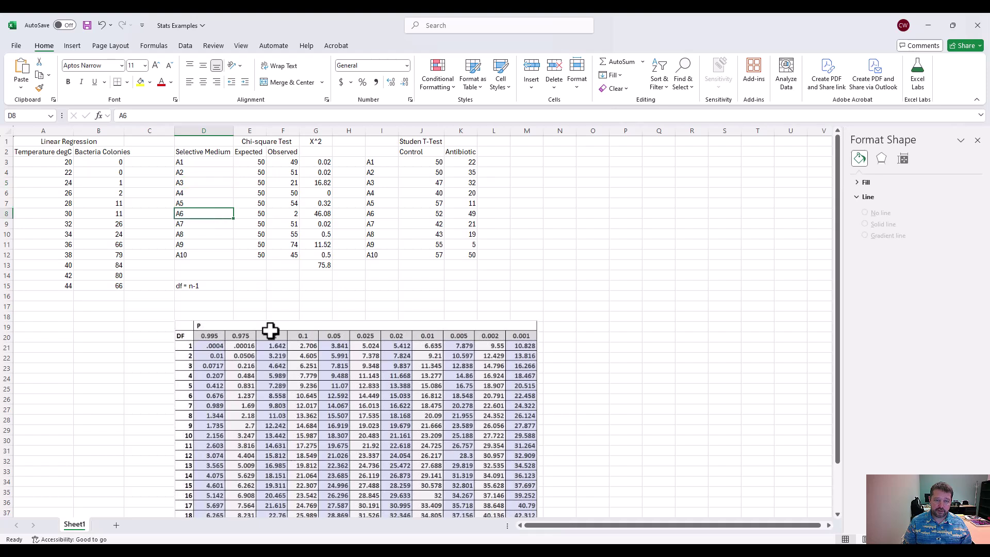
pyautogui.click(203, 245)
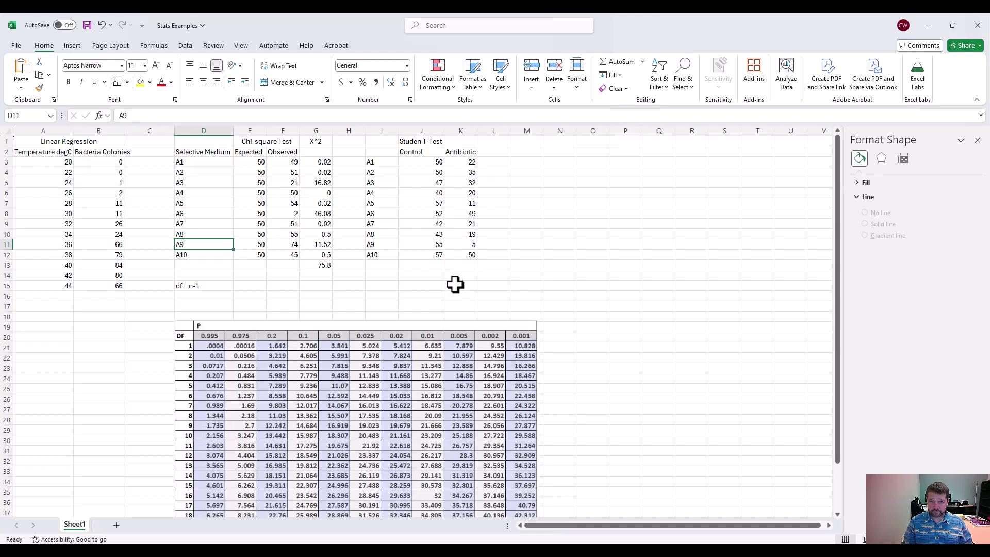
# - Check in the Excel Add-ins manager that the Analysis ToolPak is enabled for the data analysis tools
pyautogui.click(446, 277)
pyautogui.click(432, 276)
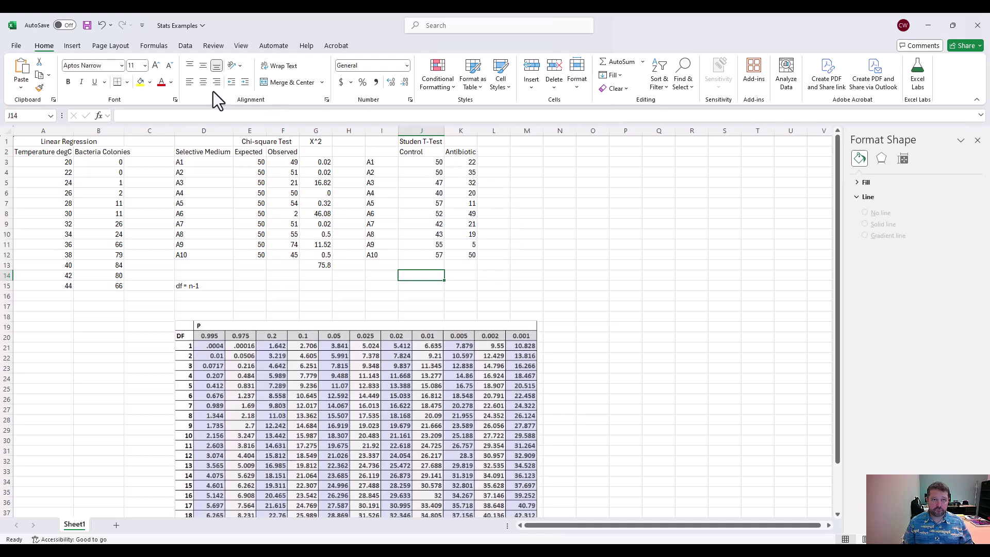
pyautogui.click(184, 45)
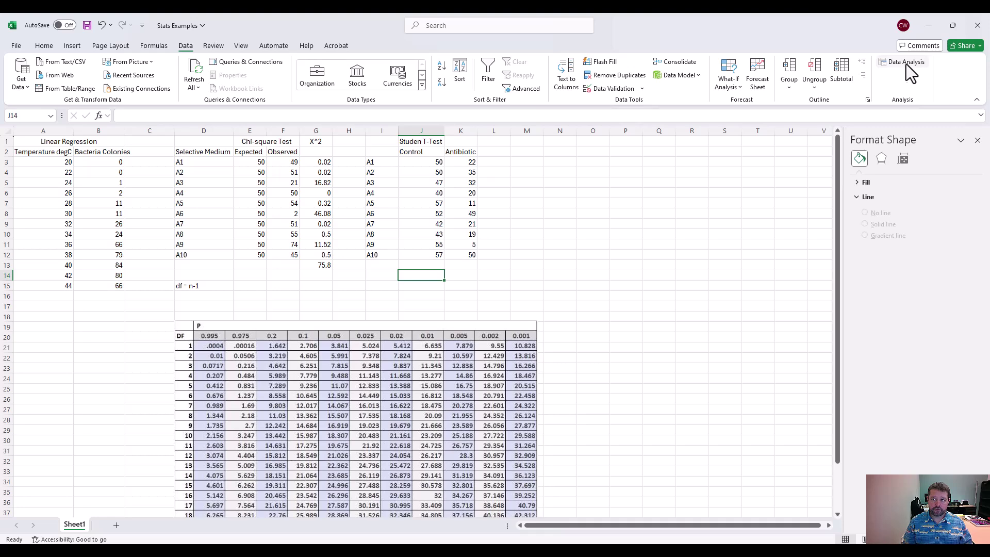
pyautogui.click(16, 45)
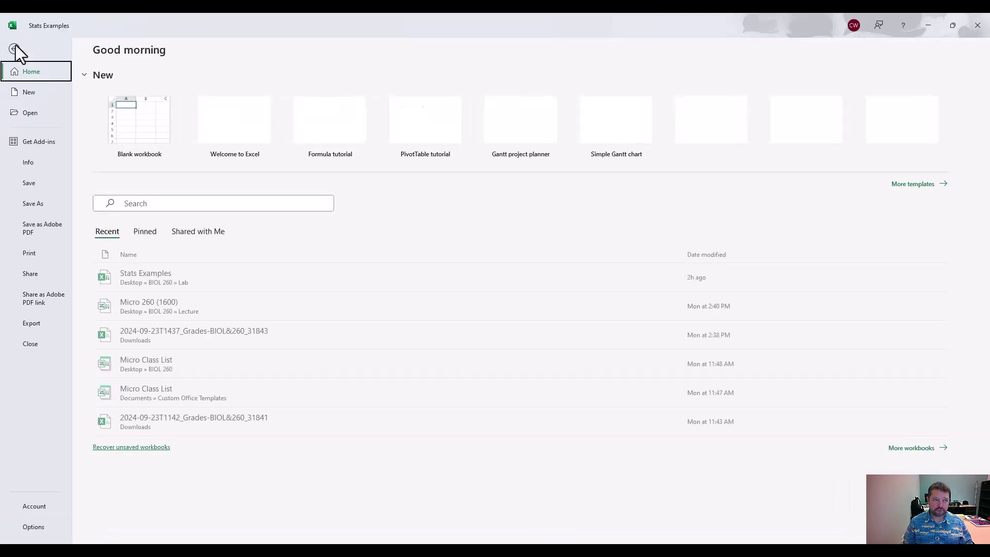
pyautogui.click(39, 526)
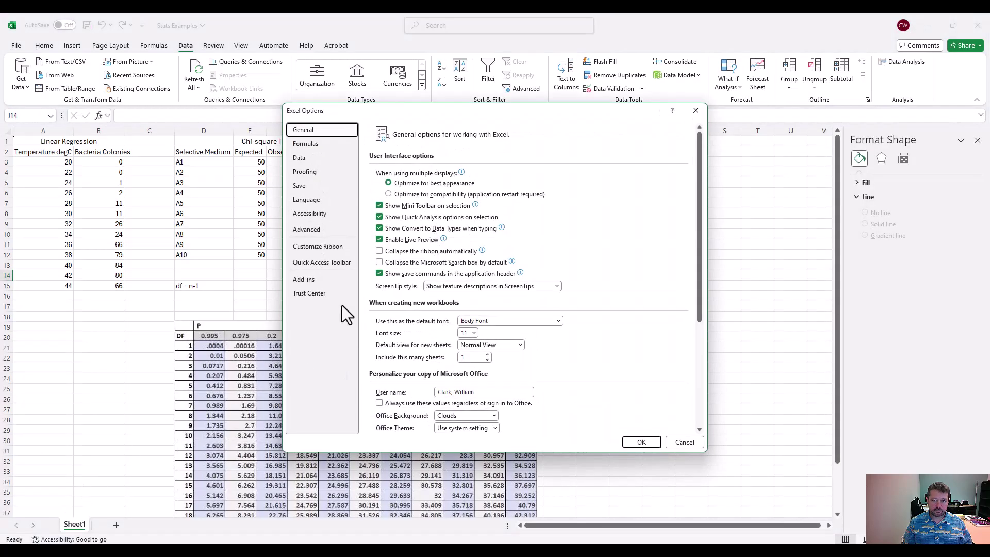
pyautogui.click(317, 283)
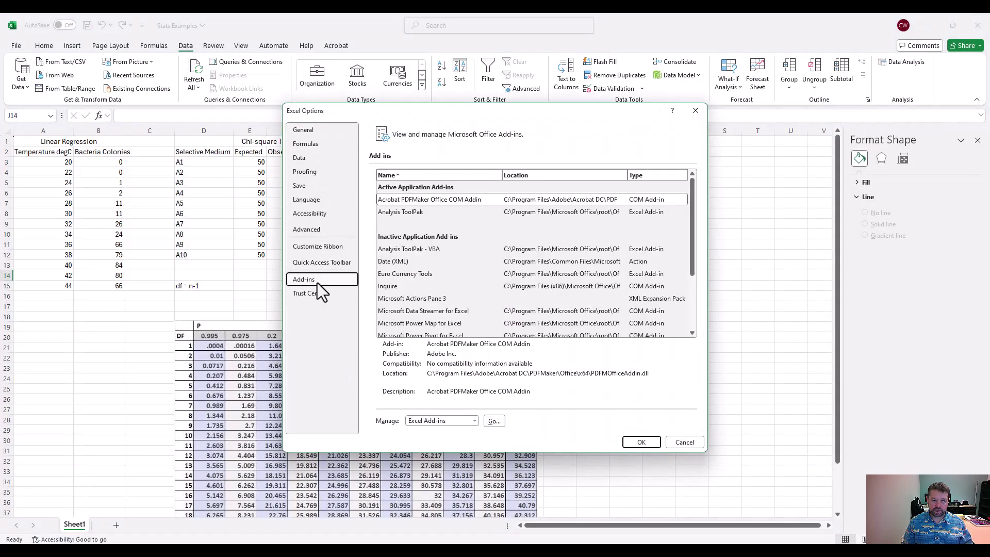
pyautogui.click(403, 212)
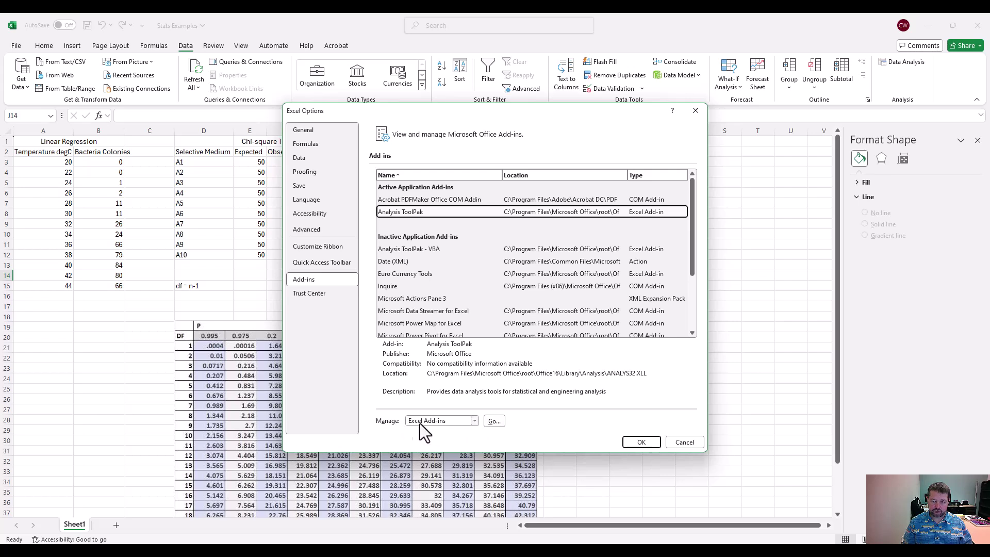
pyautogui.click(494, 421)
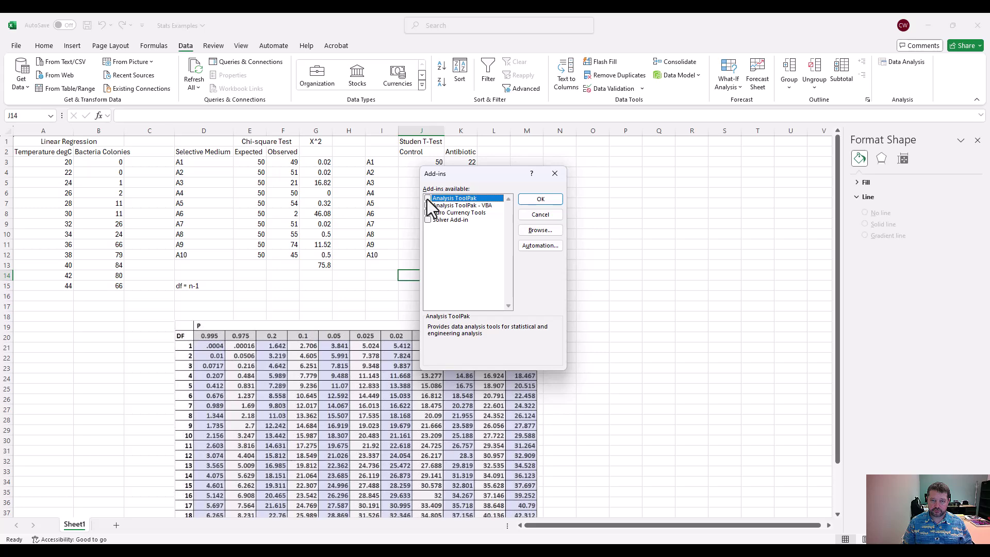
pyautogui.click(547, 199)
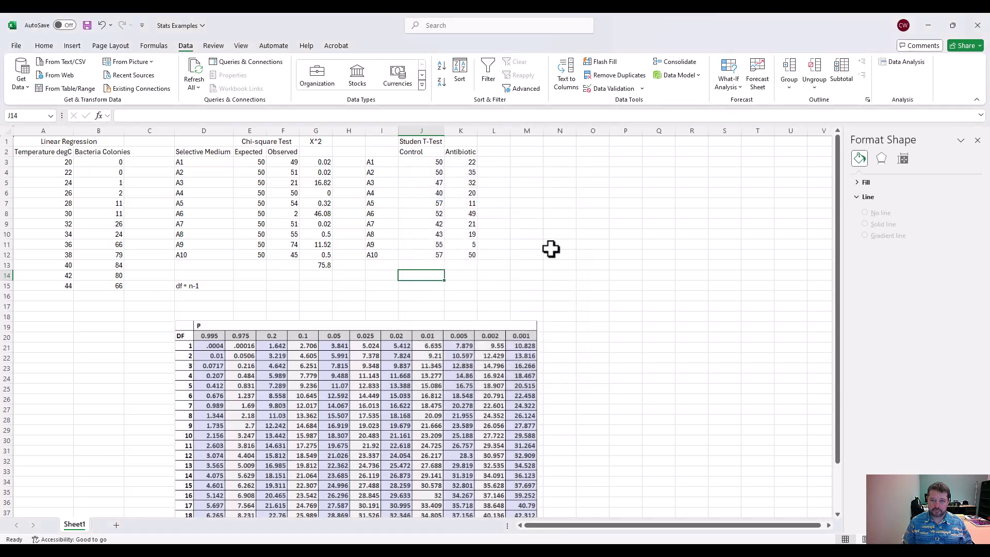
# - Browse the Data Analysis tools and open the t-Test: Paired Two Sample for Means
pyautogui.click(901, 63)
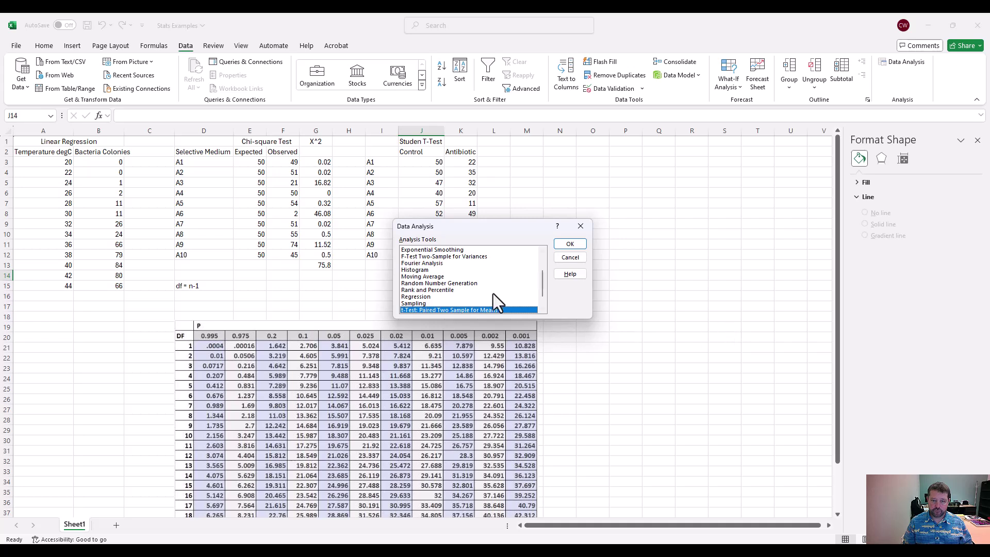
pyautogui.scroll(2, 478, 285)
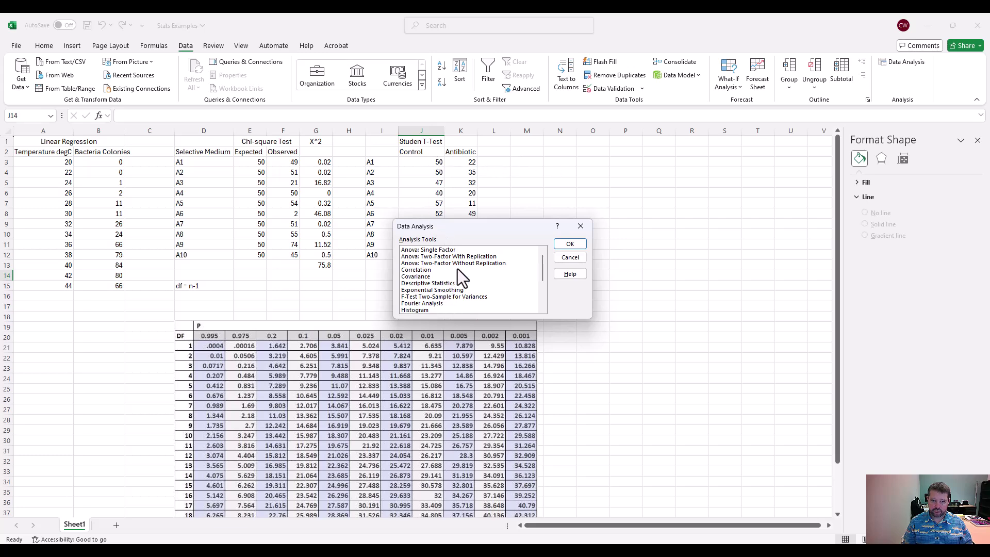
pyautogui.scroll(-1, 457, 270)
pyautogui.press('t')
pyautogui.scroll(-1, 453, 283)
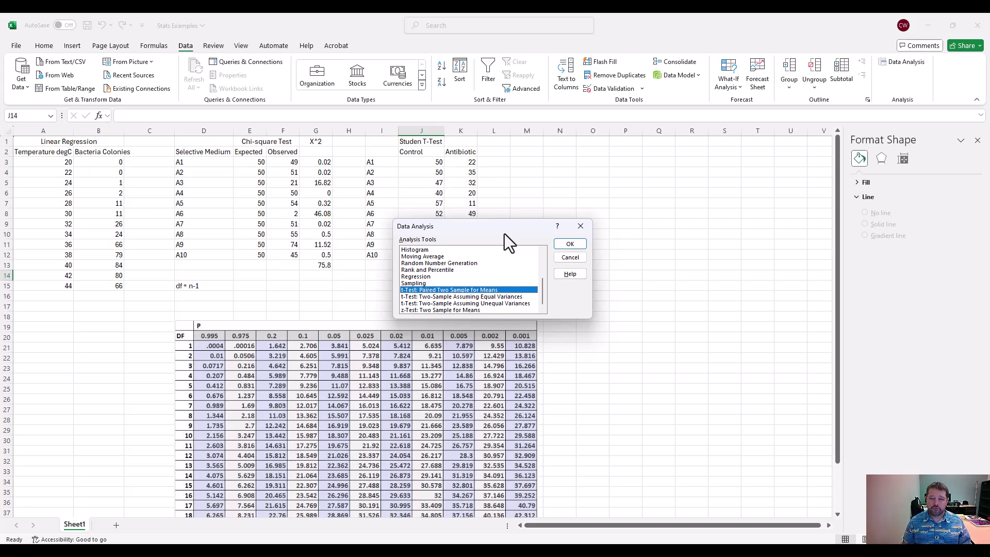
pyautogui.doubleClick(435, 290)
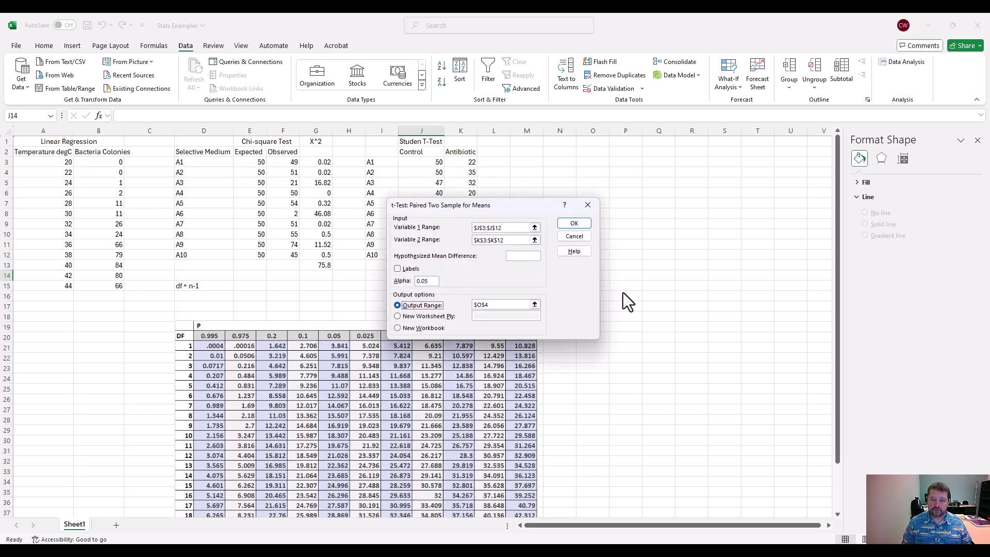
# - Set the Variable 1 range to the Control values J3:J12 and the Variable 2 range to the Antibiotic values K3:K12
pyautogui.click(534, 227)
pyautogui.click(418, 162)
pyautogui.moveTo(418, 161); pyautogui.dragTo(420, 253)
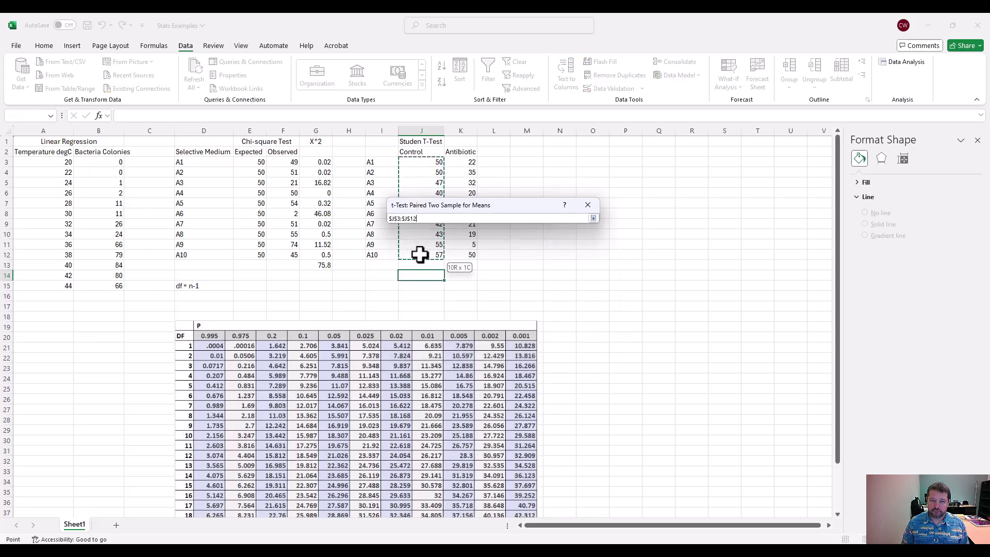
pyautogui.click(593, 218)
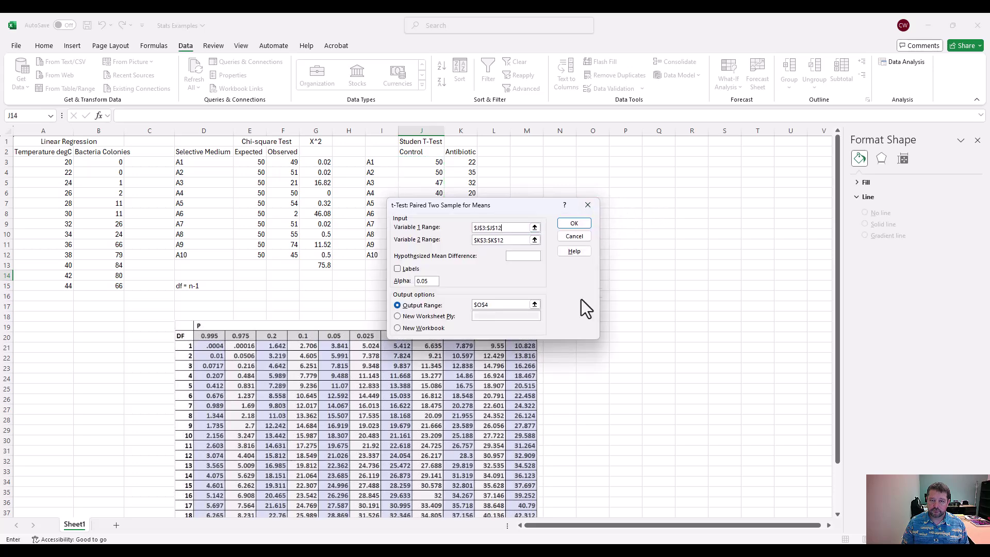
pyautogui.click(535, 240)
pyautogui.moveTo(467, 162); pyautogui.dragTo(468, 254)
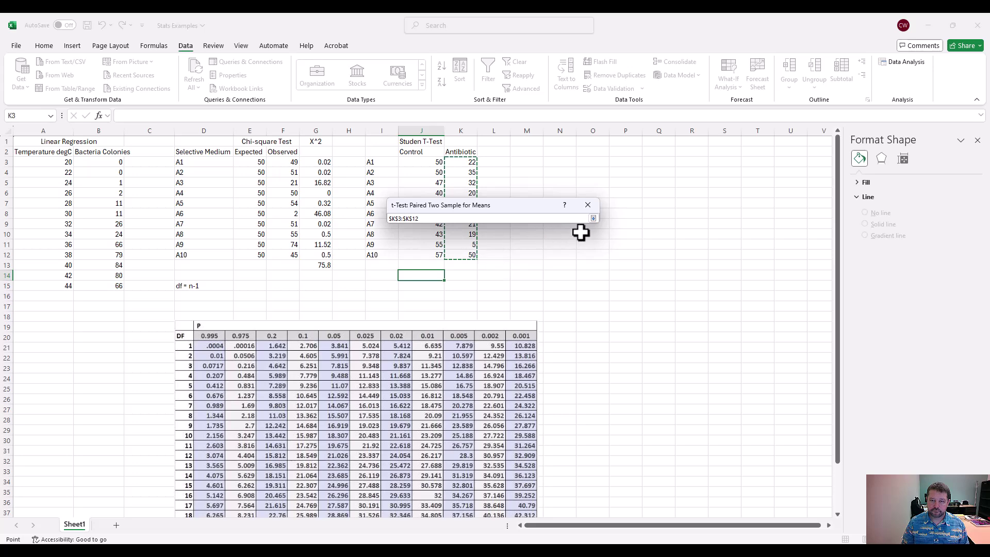
pyautogui.click(594, 219)
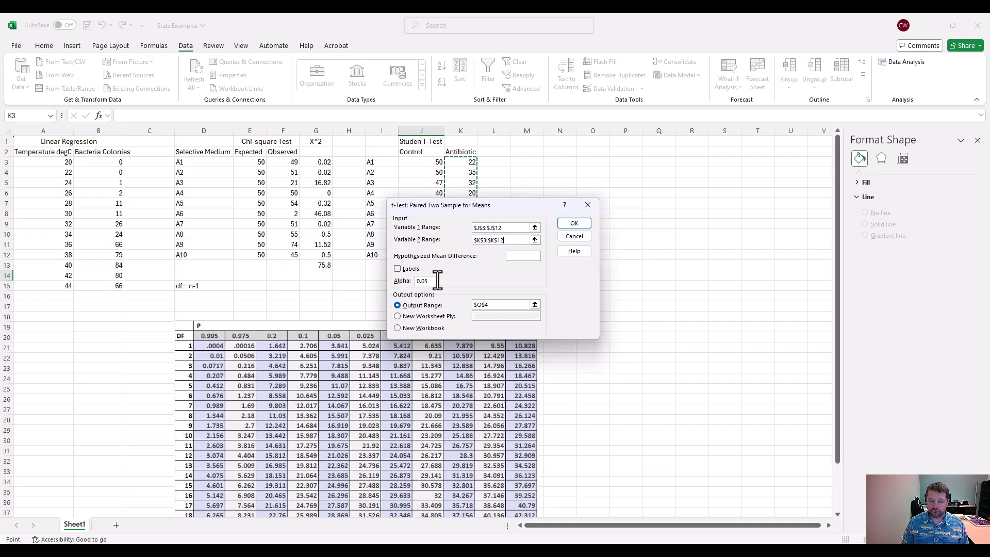
# - Set the output range to cell N3 on the current sheet and run the paired t-test
pyautogui.click(396, 316)
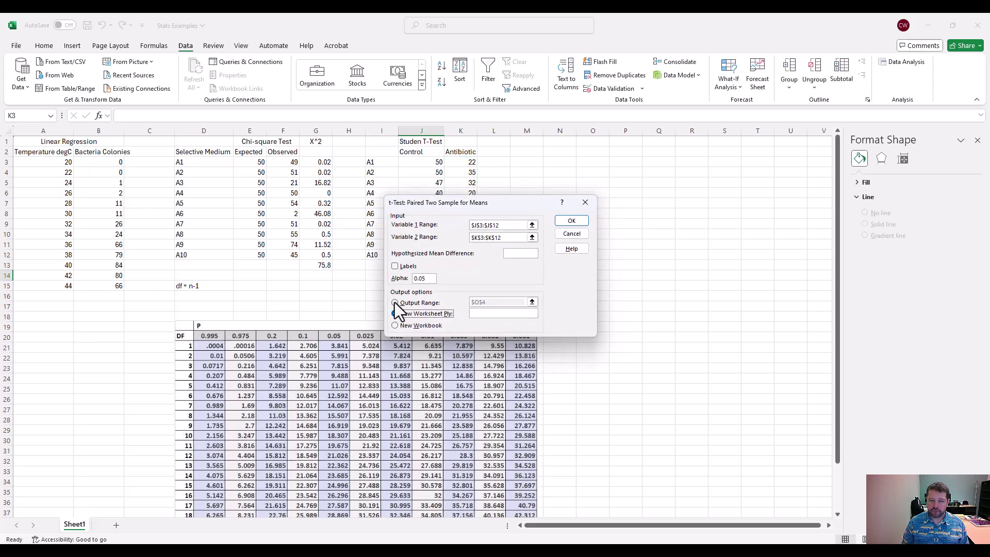
pyautogui.click(394, 302)
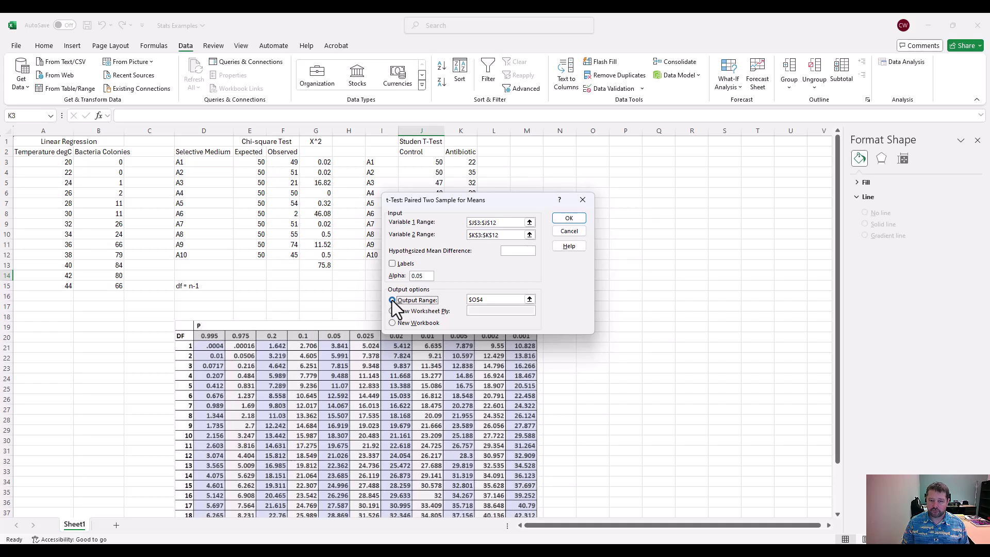
pyautogui.click(529, 300)
pyautogui.click(565, 161)
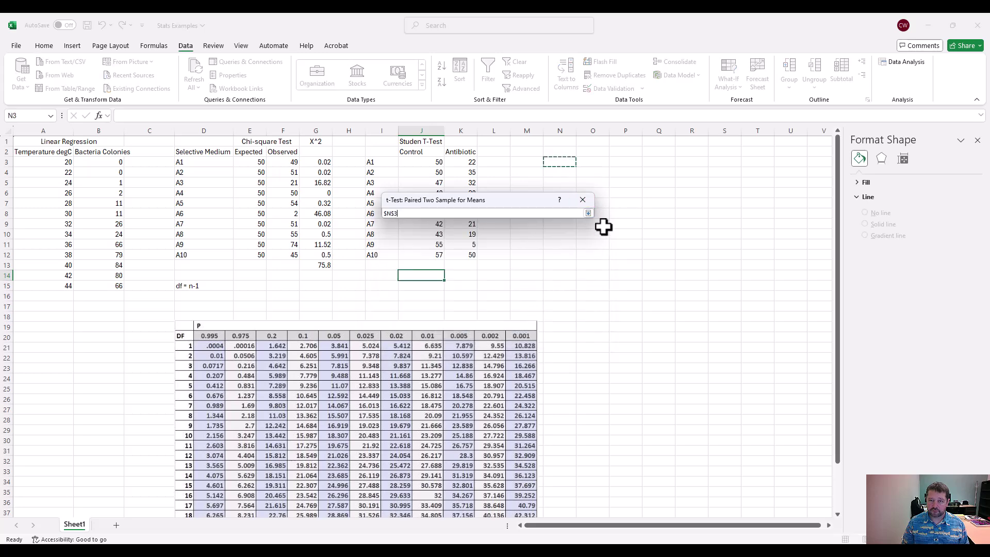
pyautogui.click(587, 214)
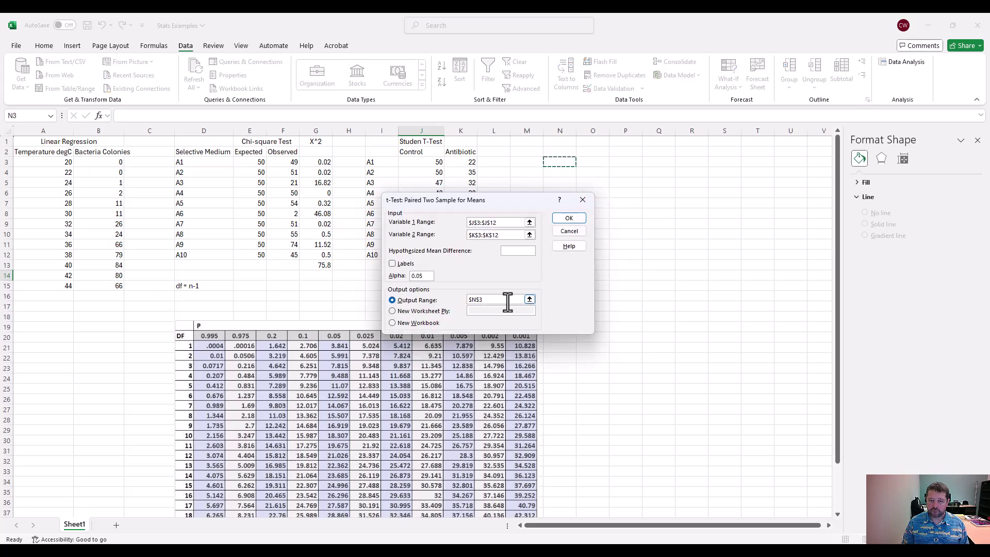
pyautogui.click(568, 218)
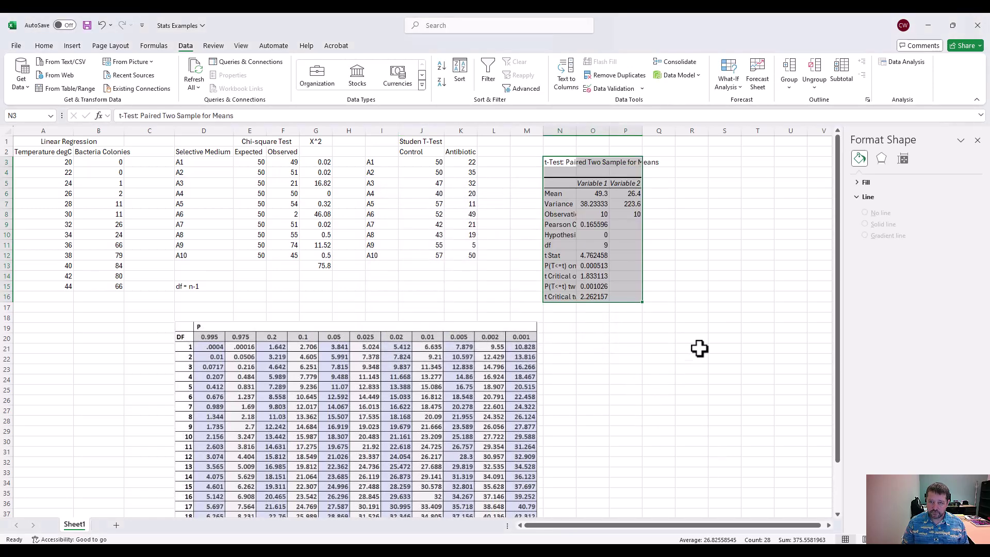